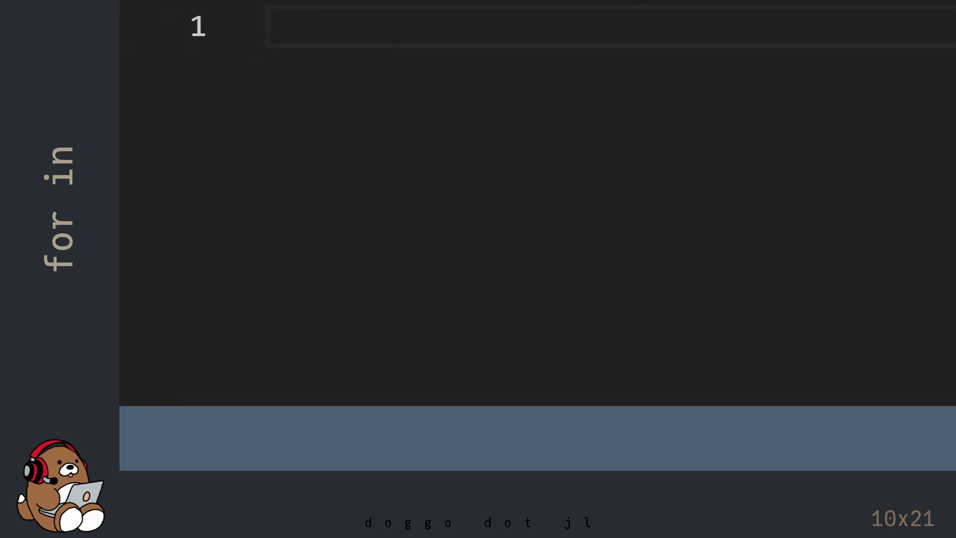
text(# loop over array)
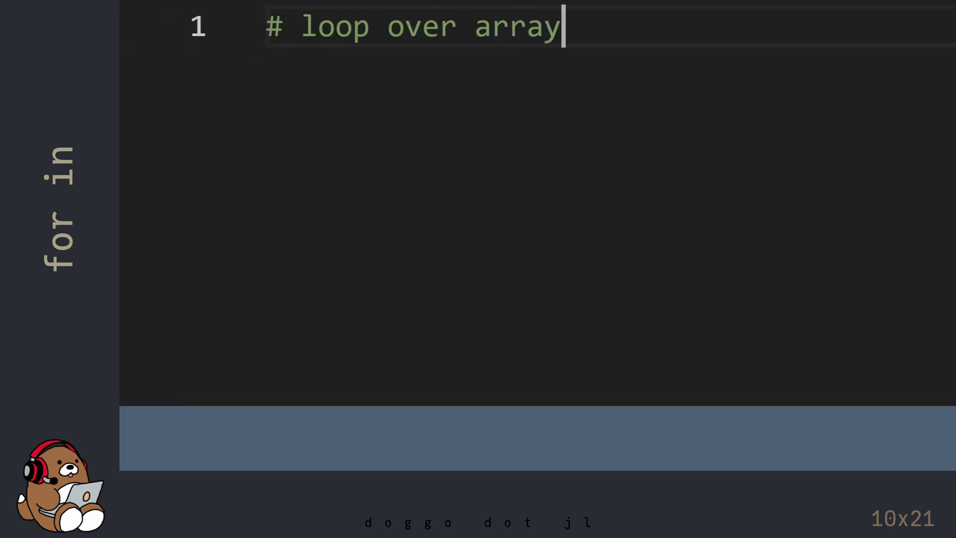
- Add the loop-over-array comment, define myarray = [10, 20, 30] and run it inline
key(Return)
key(Return)
text(myarray = [10,)
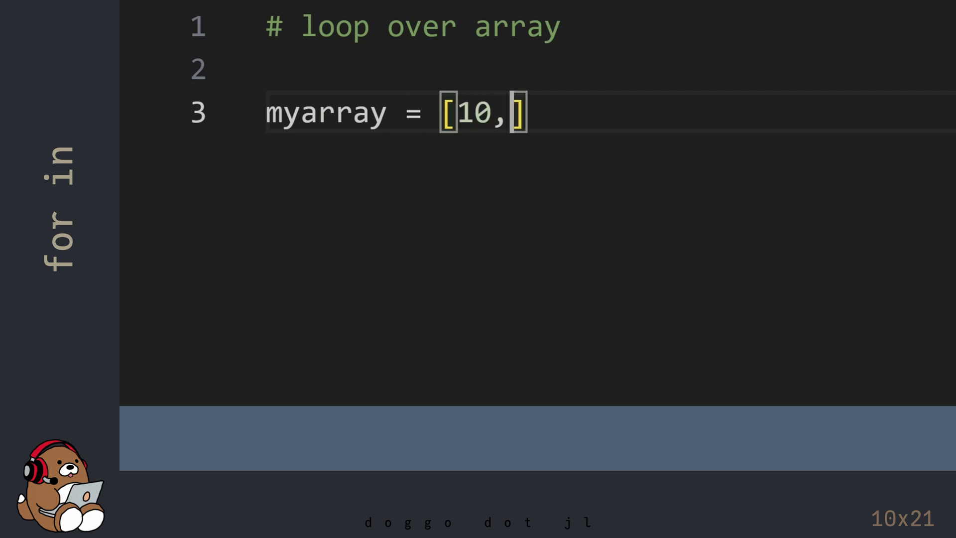
text( 20, 30)
key(End)
key(Return)
key(BackSpace)
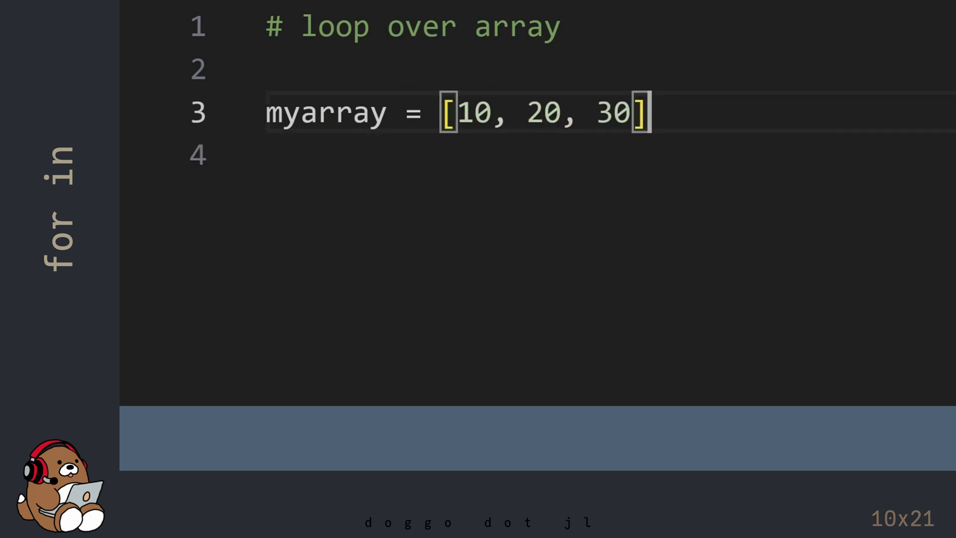
key(shift+Return)
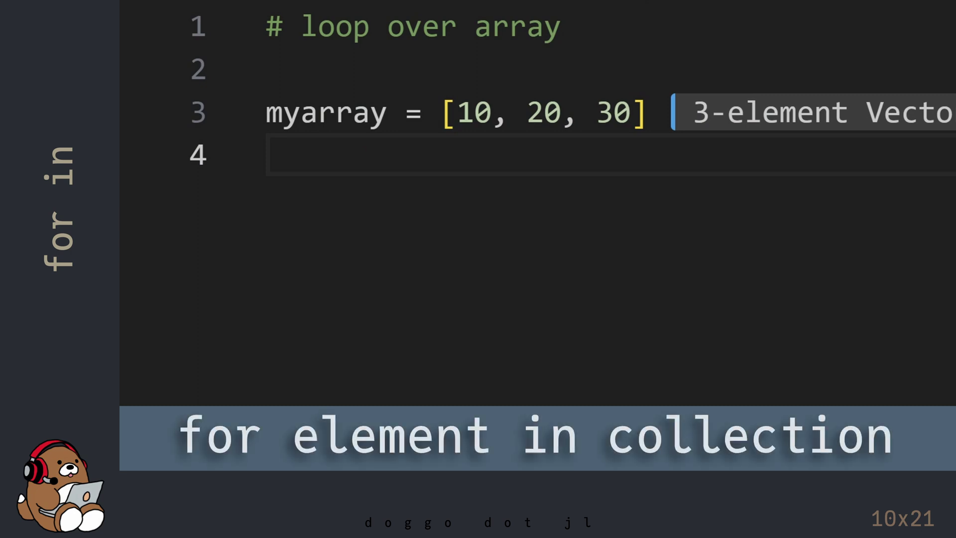
- Write the for element in myarray loop that prints each element
key(Return)
text(for el)
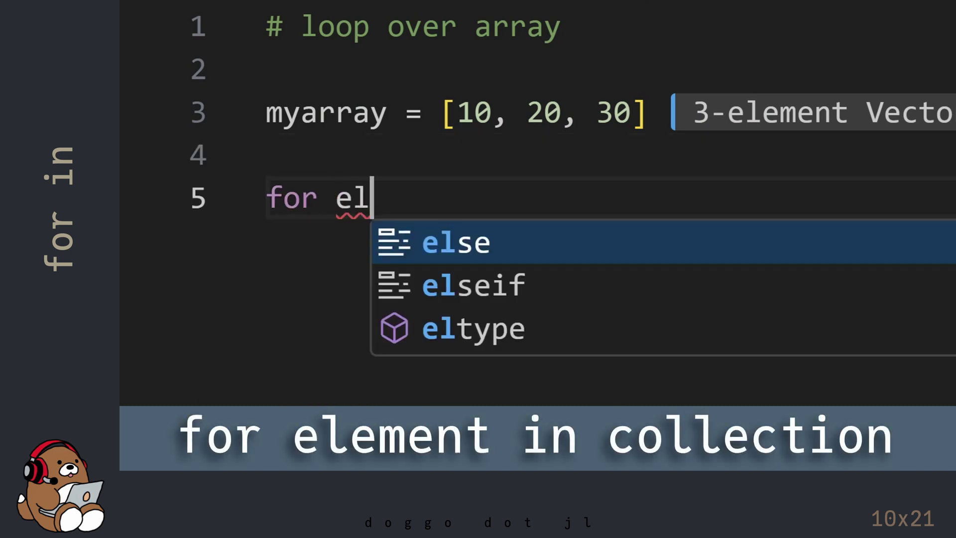
text(ement in m)
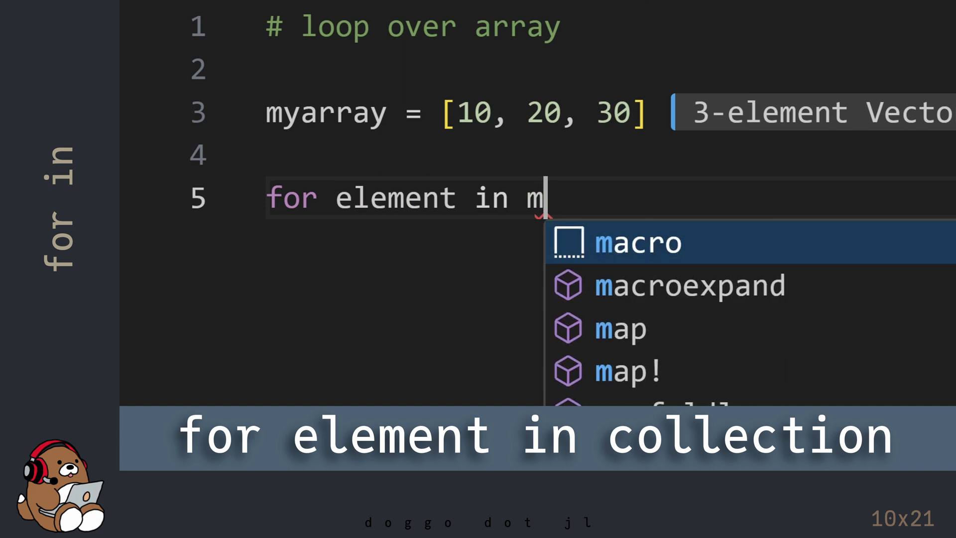
text(yarray)
key(Escape)
key(Return)
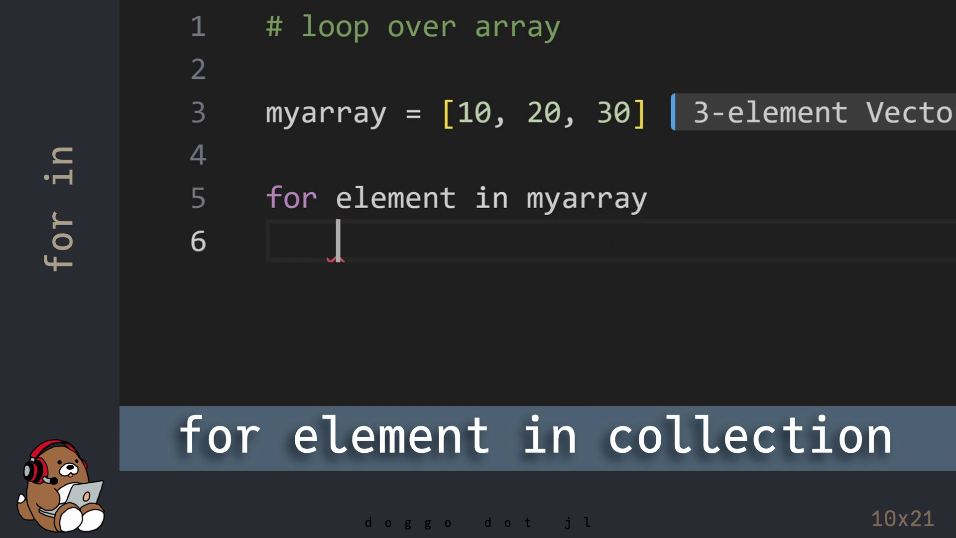
text(println())
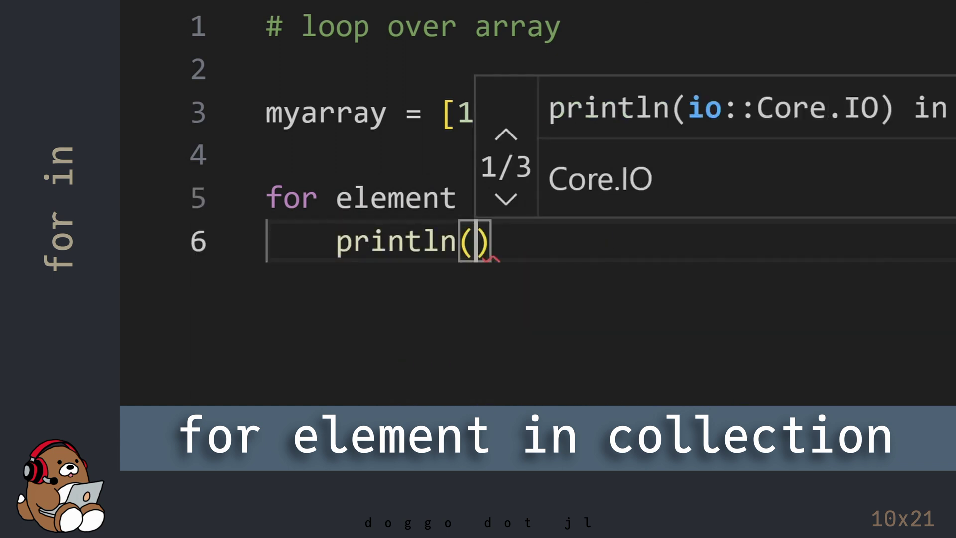
text(element)
key(Right)
key(Return)
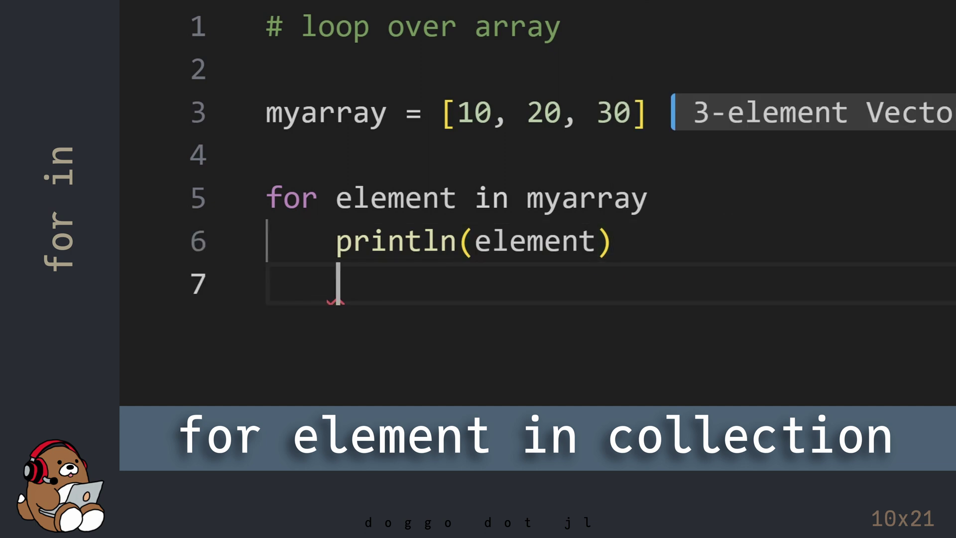
key(BackSpace)
text(end)
key(Escape)
key(Return)
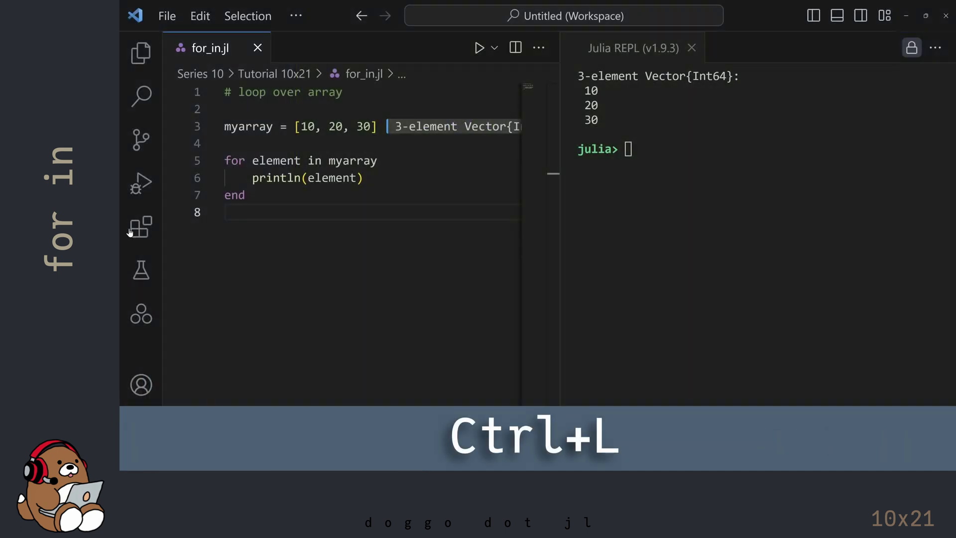
- Clear the Julia REPL and run the array loop so it prints 10, 20, 30
click(634, 48)
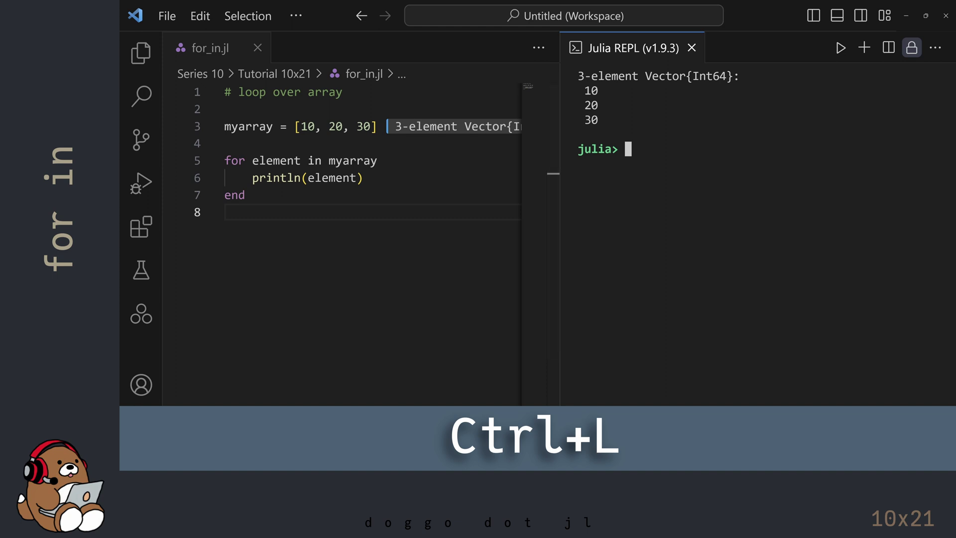
key(ctrl+l)
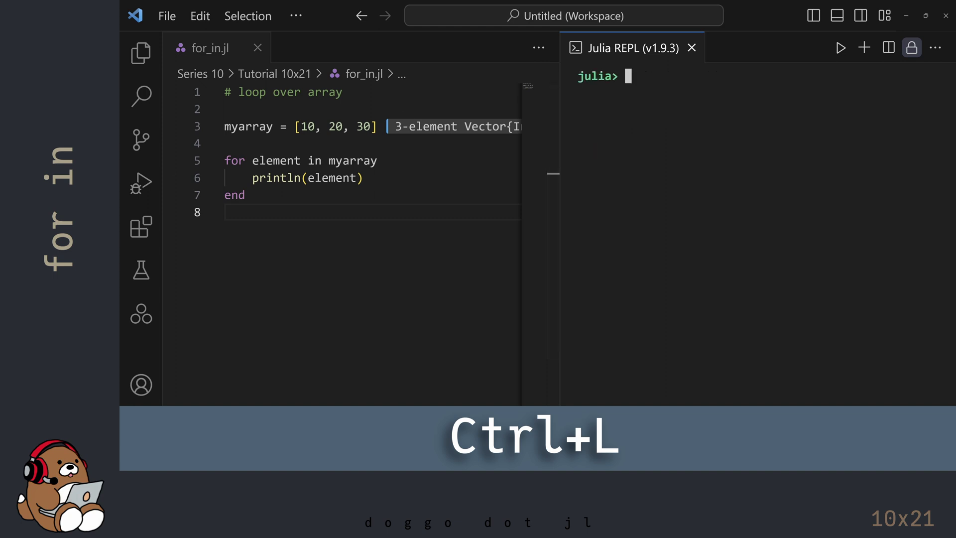
click(237, 213)
key(Up)
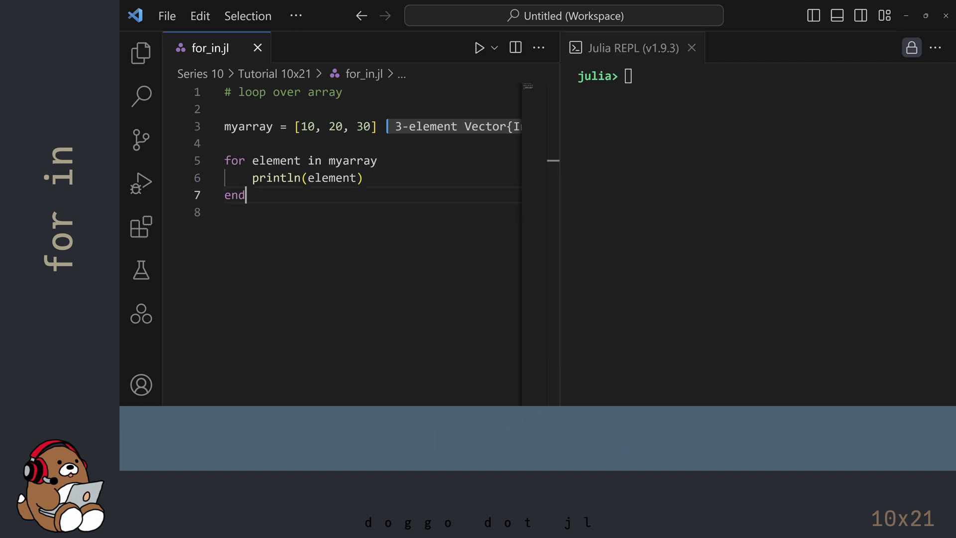
key(shift+Return)
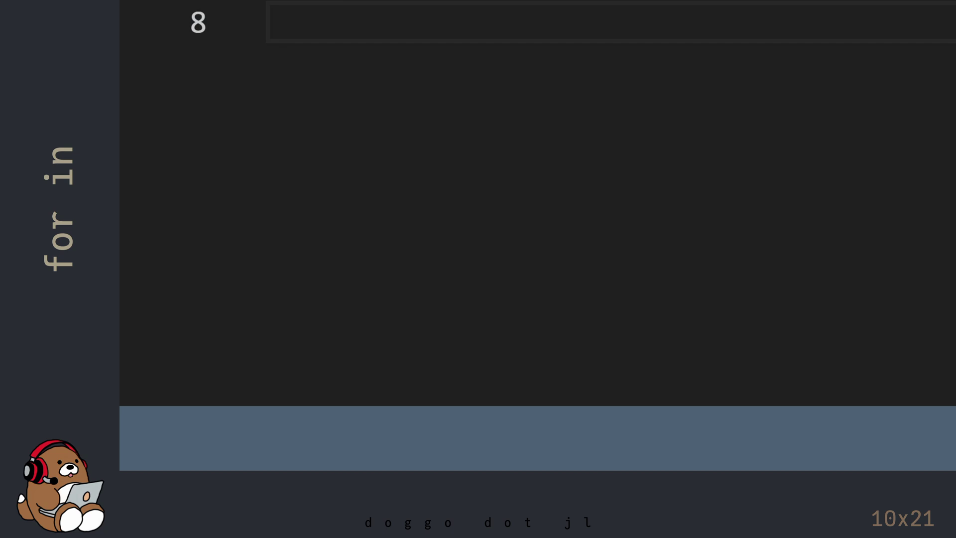
- Add the '# loop over string' comment, define mystring = "Hello, World!" and run it inline
key(Return)
text(# )
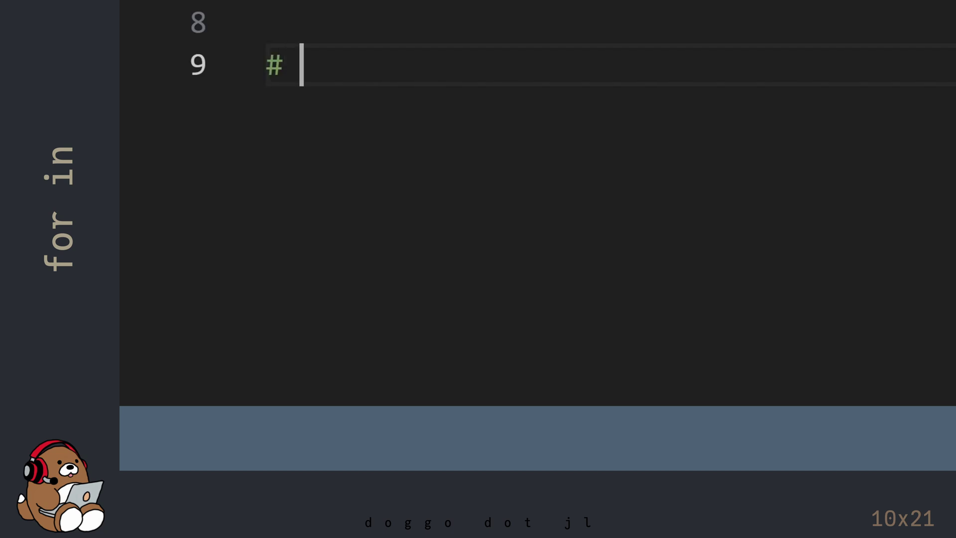
text(loop over string)
key(Return)
key(Return)
text(m)
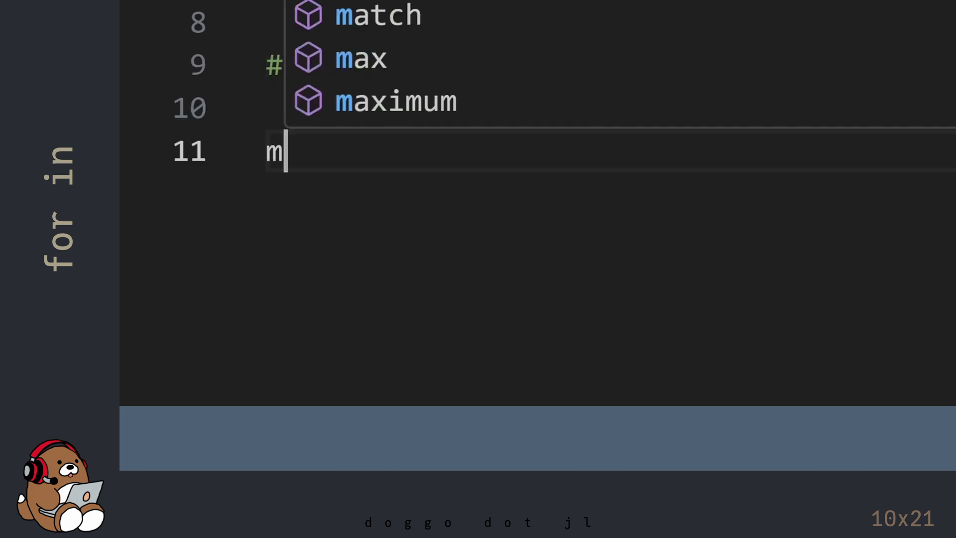
text(ystring = "Hello, Wor)
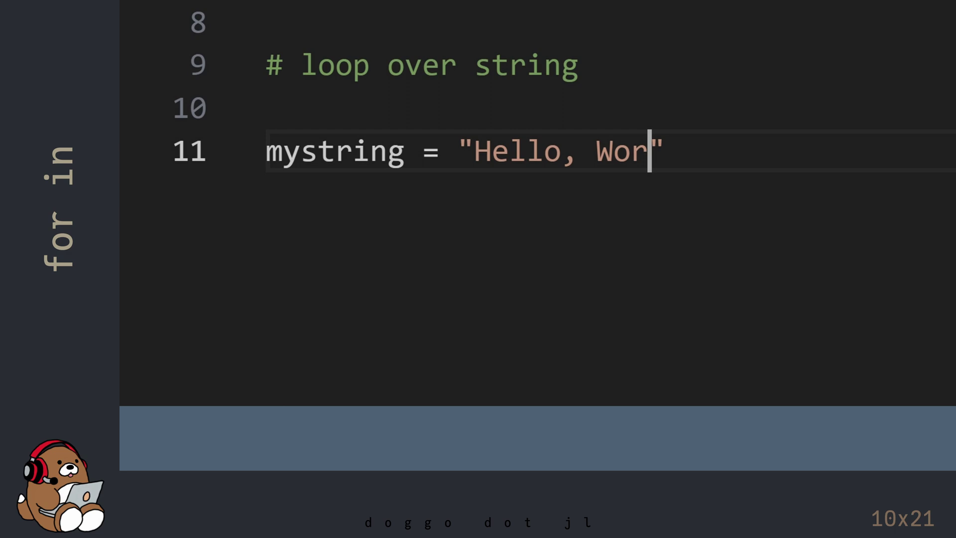
text(ld!)
key(End)
key(Return)
key(shift+Return)
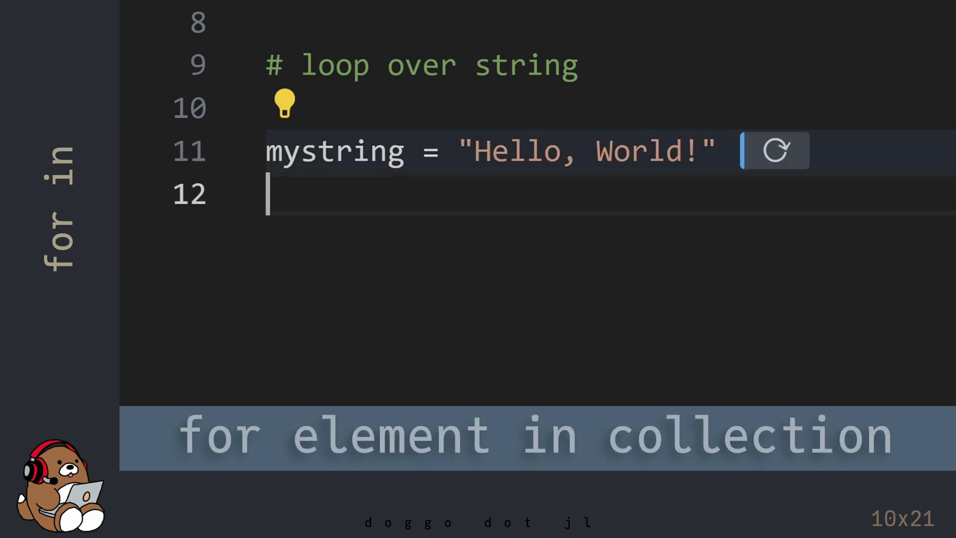
- Write the for character in mystring loop that prints each character
key(Return)
text(fo)
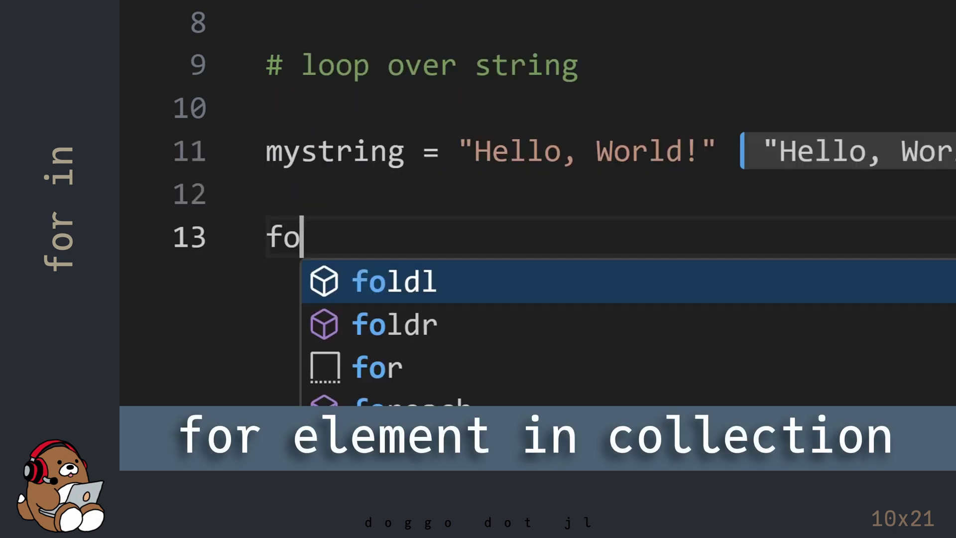
text(r character)
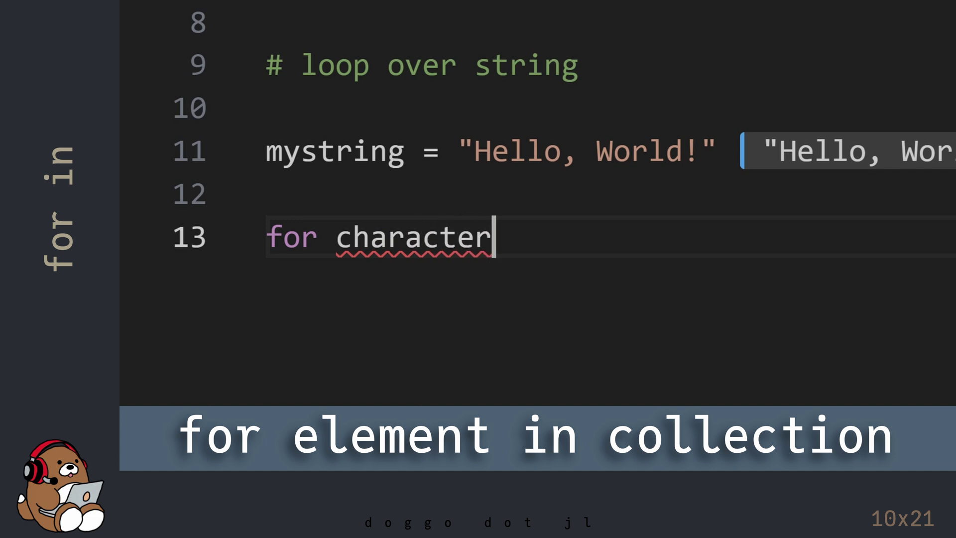
text( in my)
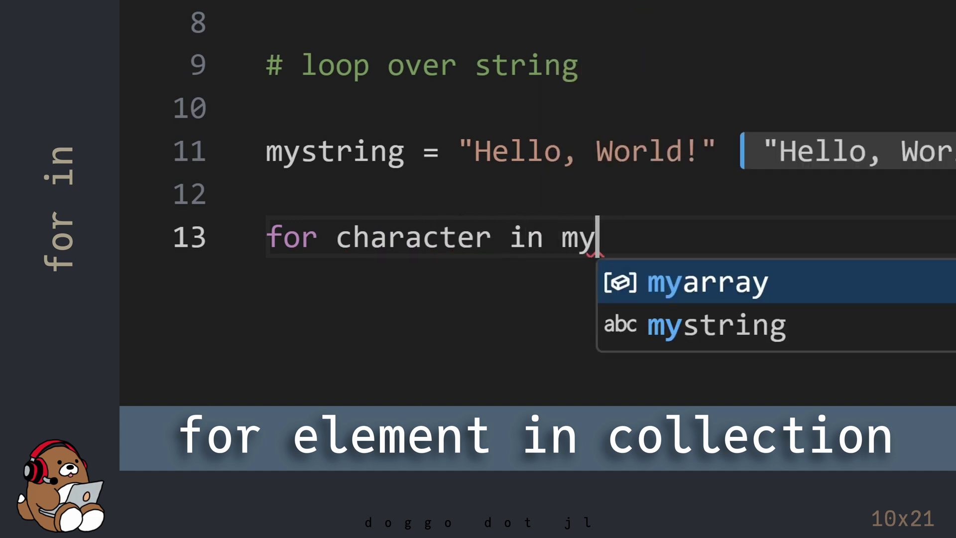
text(string)
key(Escape)
key(Return)
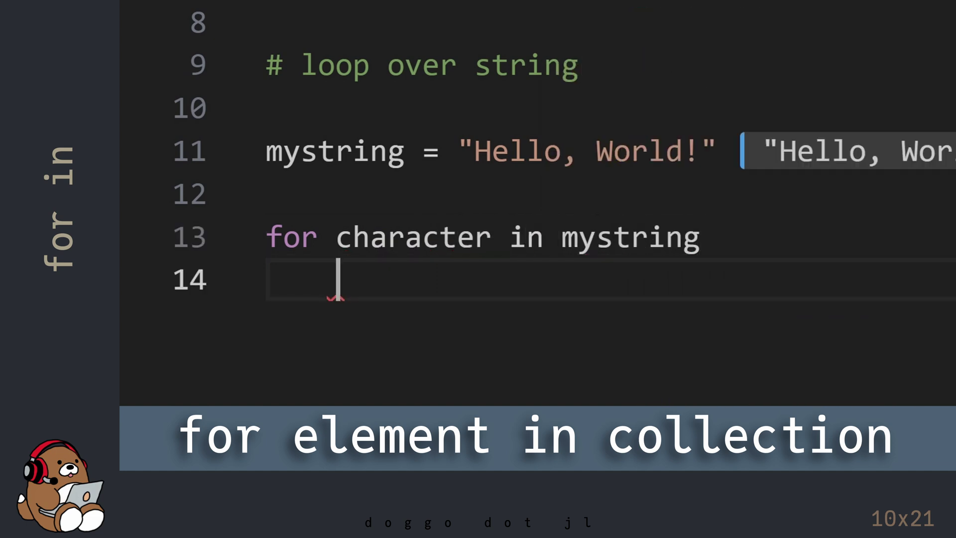
text(println()
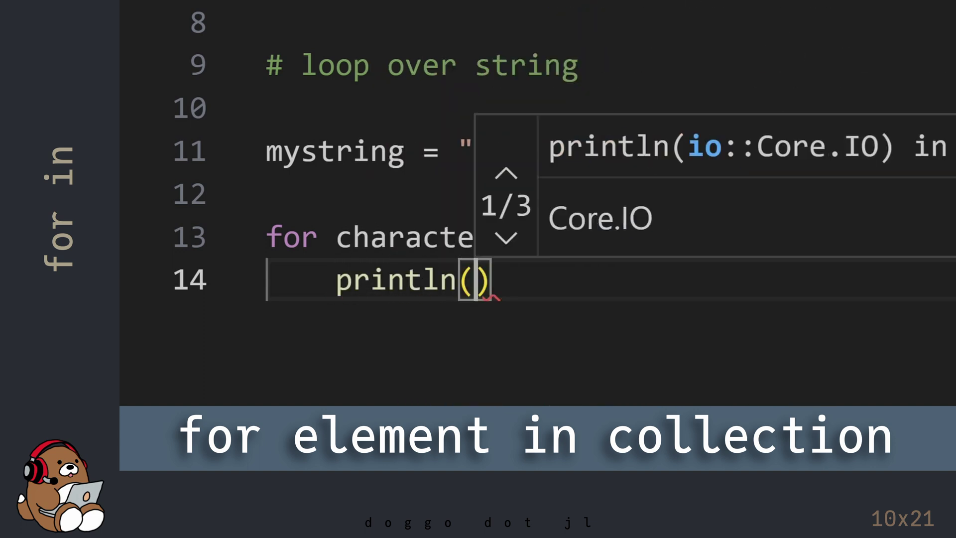
text(character)
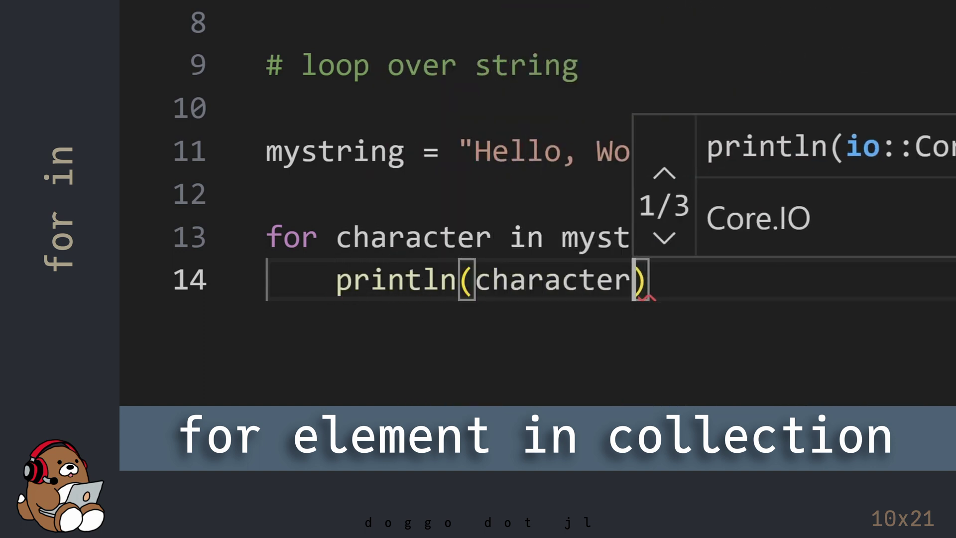
key(End)
key(Return)
text(end)
key(Return)
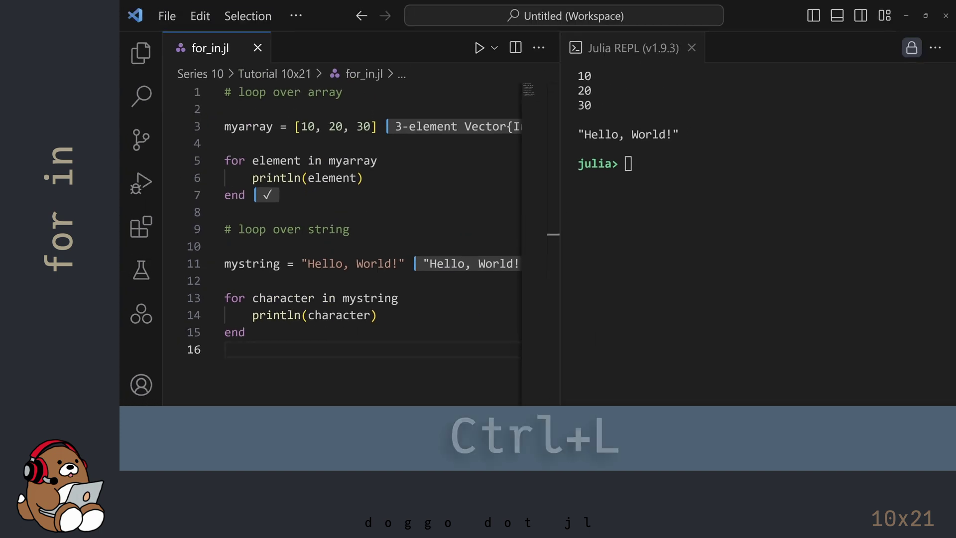
- Clear the Julia REPL and run the string loop, printing each character of Hello, World!
click(614, 48)
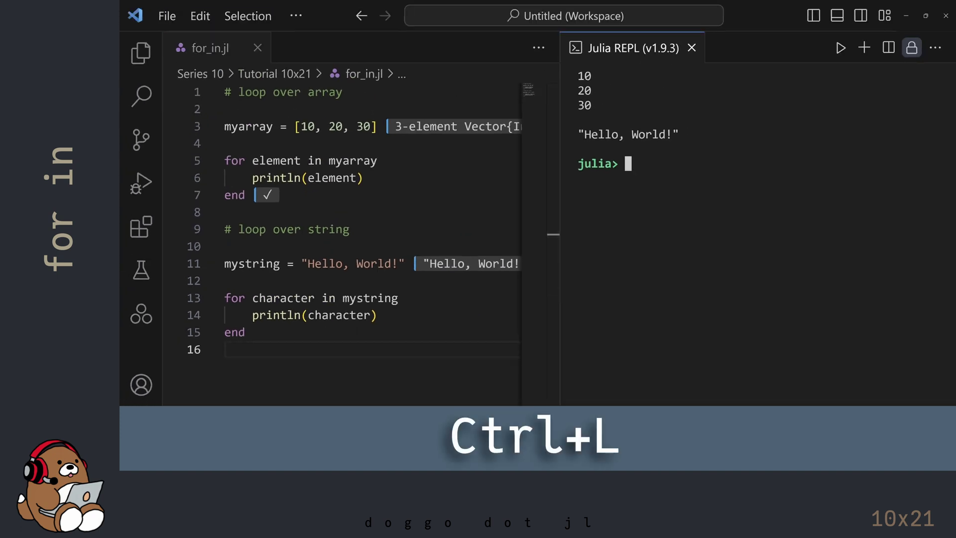
key(ctrl+l)
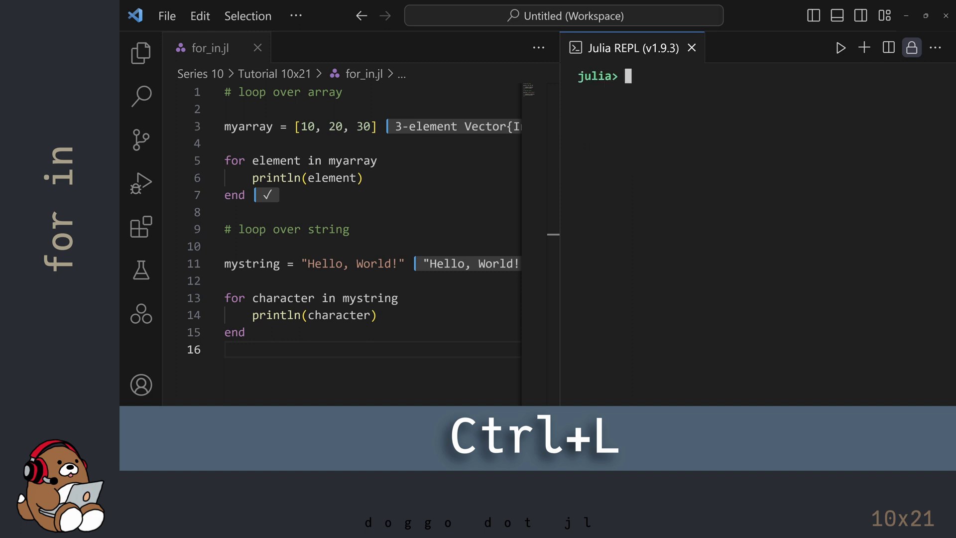
click(337, 350)
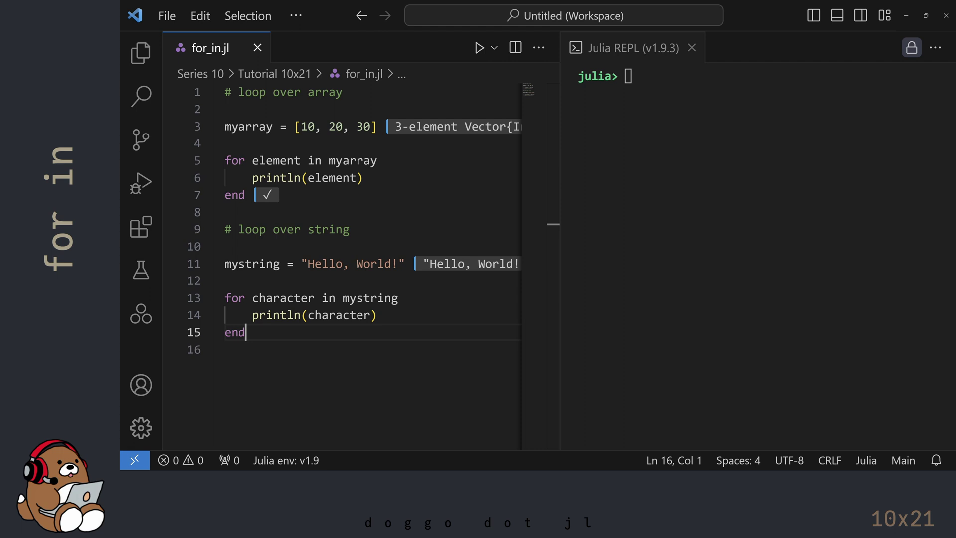
key(shift+Return)
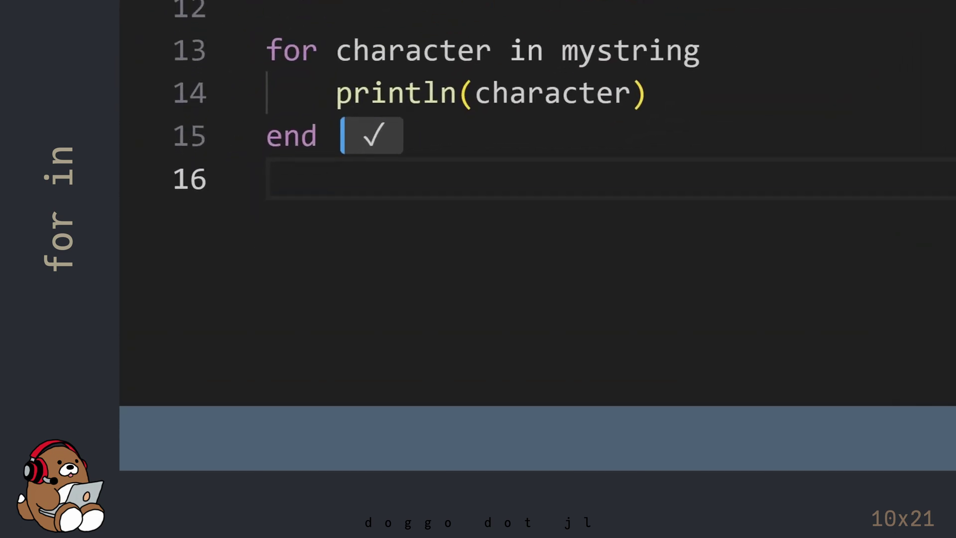
- Define mydog = Dict with name eggdog, age 3, breed egg-dog mix and evaluate it
key(Return)
text(# loop over dictio)
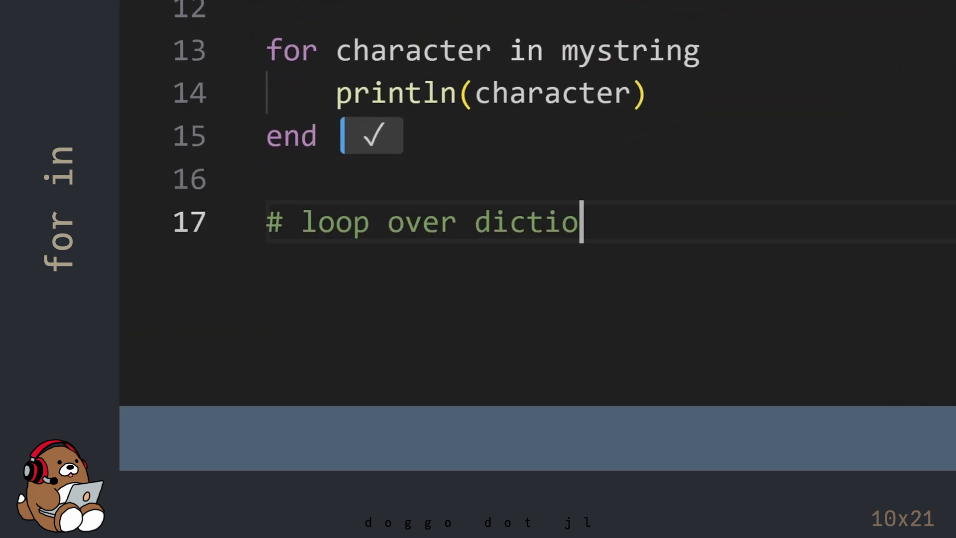
text(nary)
key(Return)
key(Return)
text(mydog = Di)
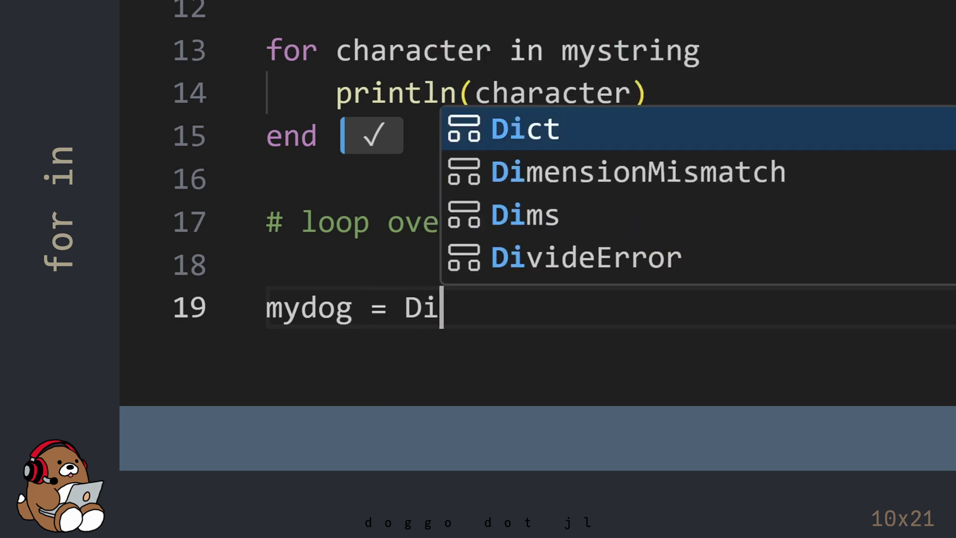
text(ct()
key(Return)
text(:name => )
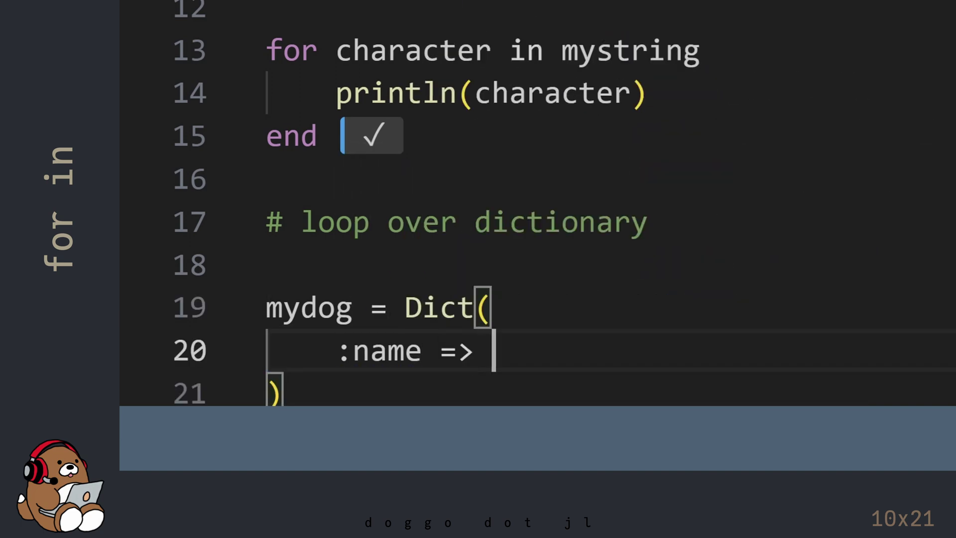
text("eggdog",)
key(Return)
text(:ag)
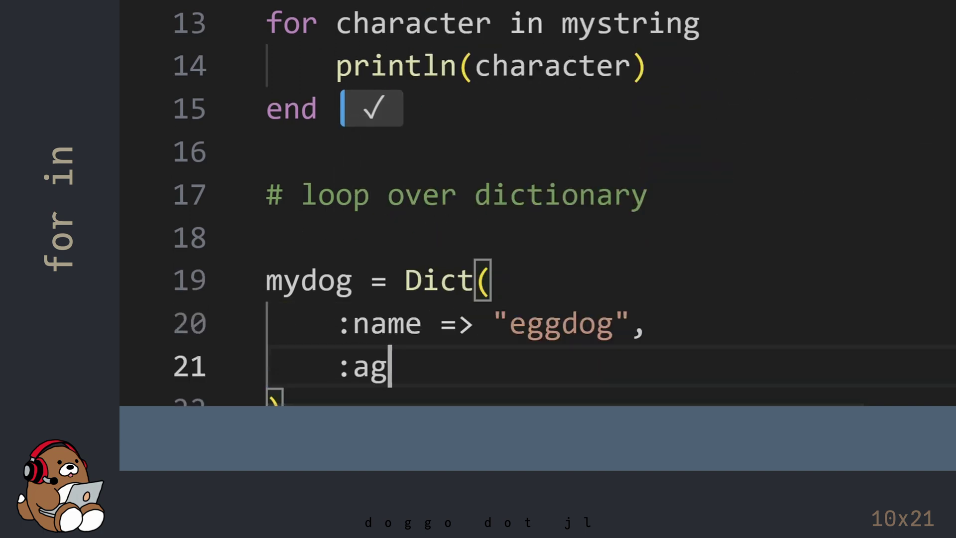
text(e => 3,)
key(Return)
text(:breed)
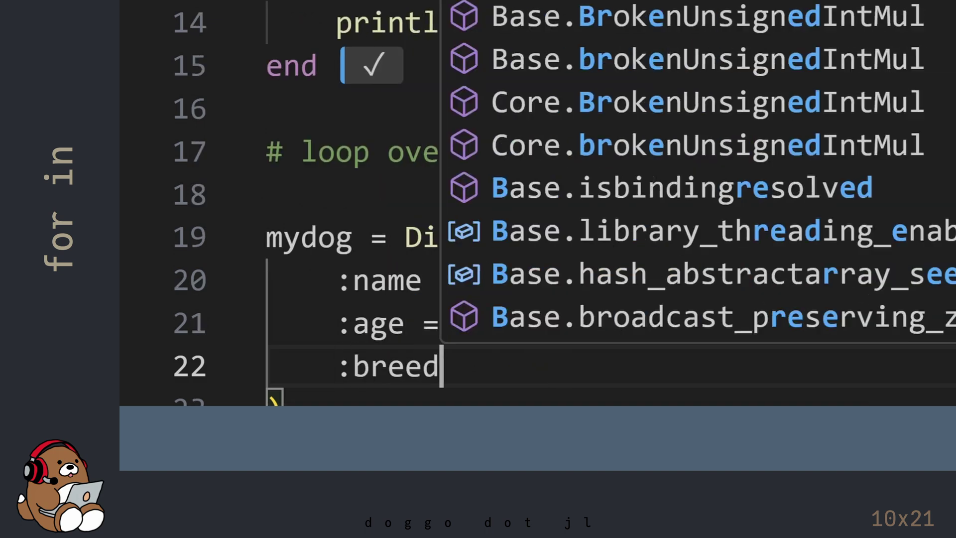
text( => "egg-dog mix")
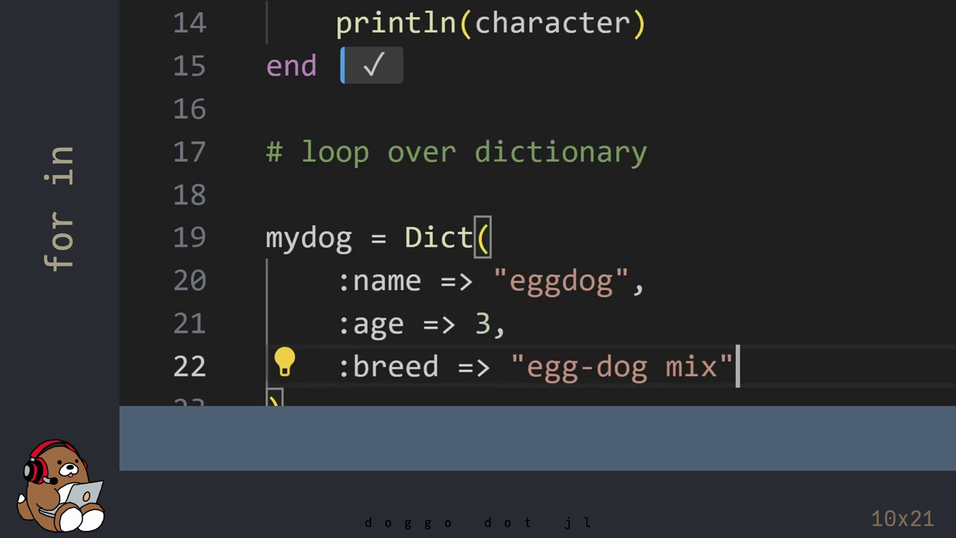
key(Down)
key(Return)
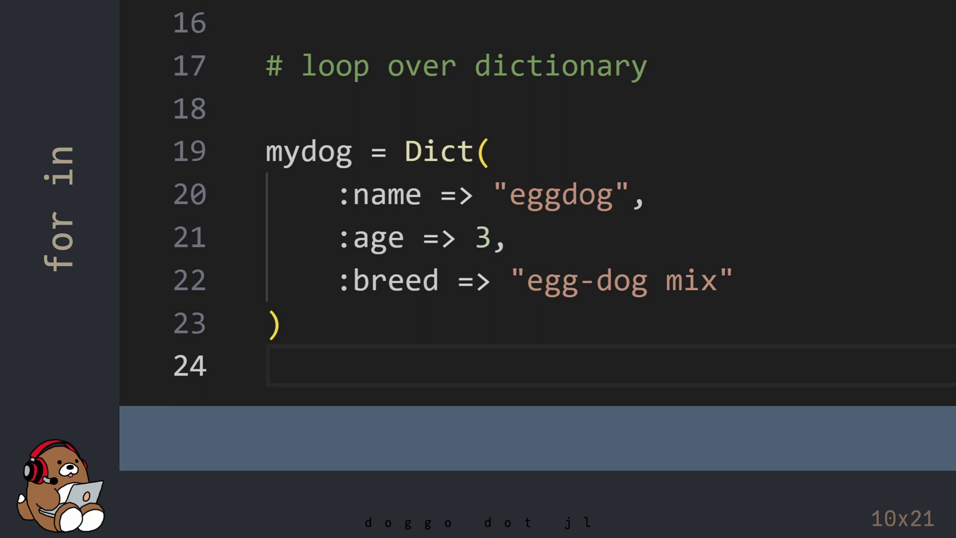
key(shift+Return)
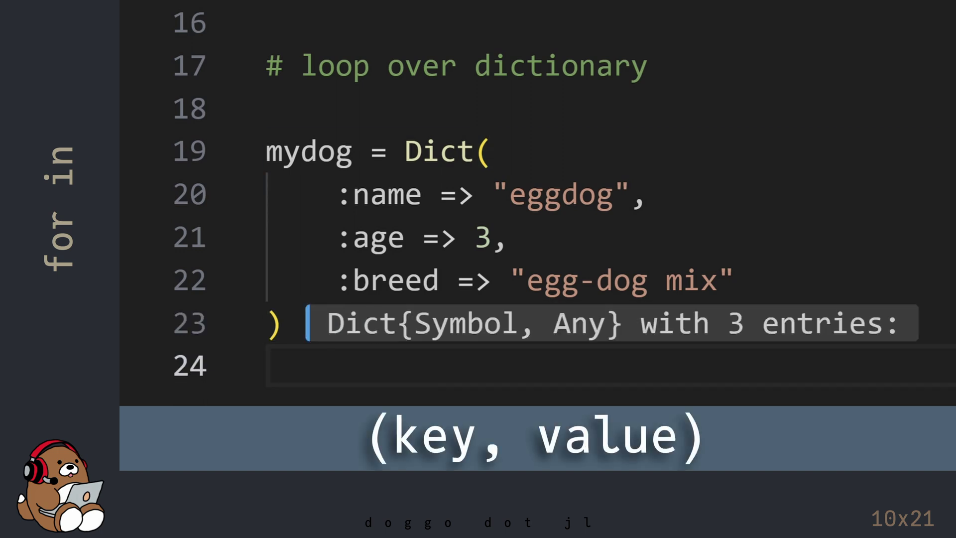
- Write for (key, value) in mydog with println("$key:\t$value"), closed by end
key(Return)
text(for ()
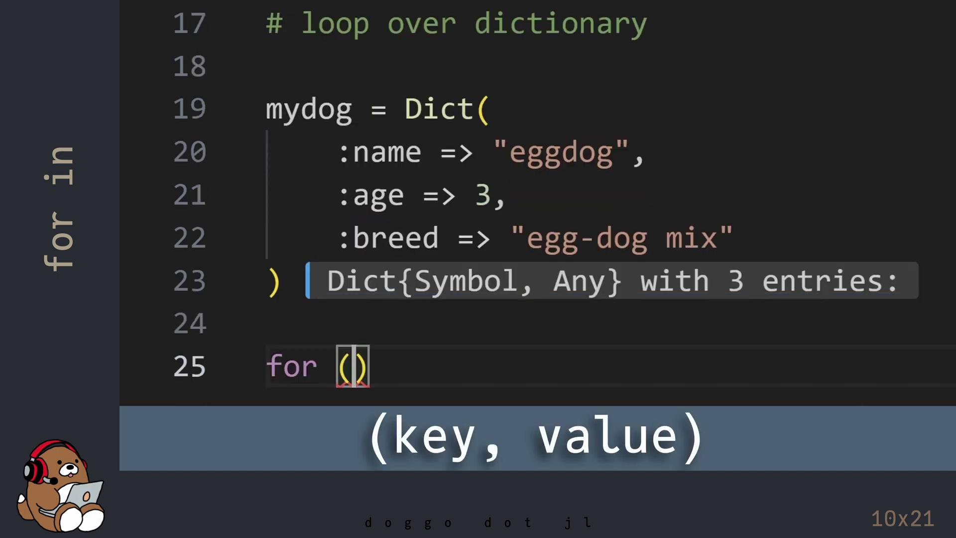
text(key, value)
key(Escape)
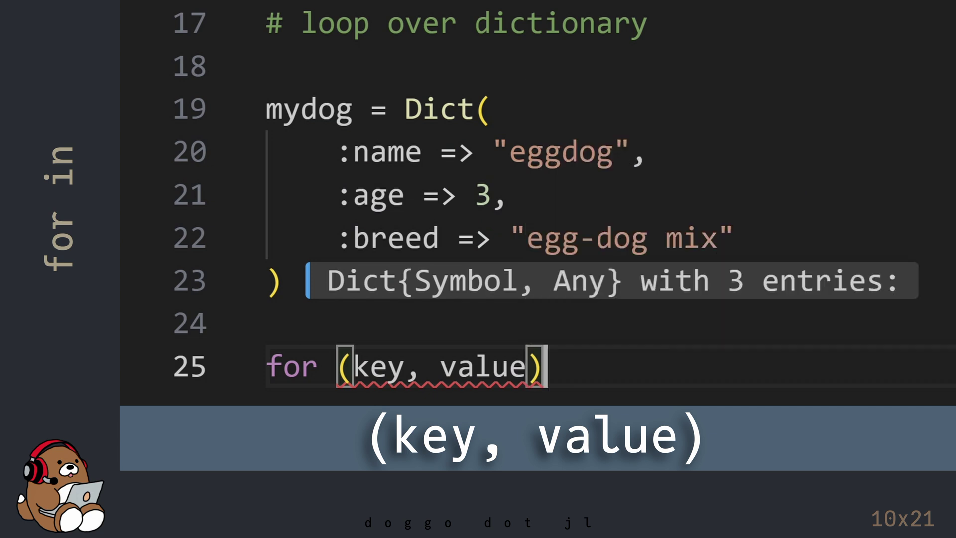
text() in mydog)
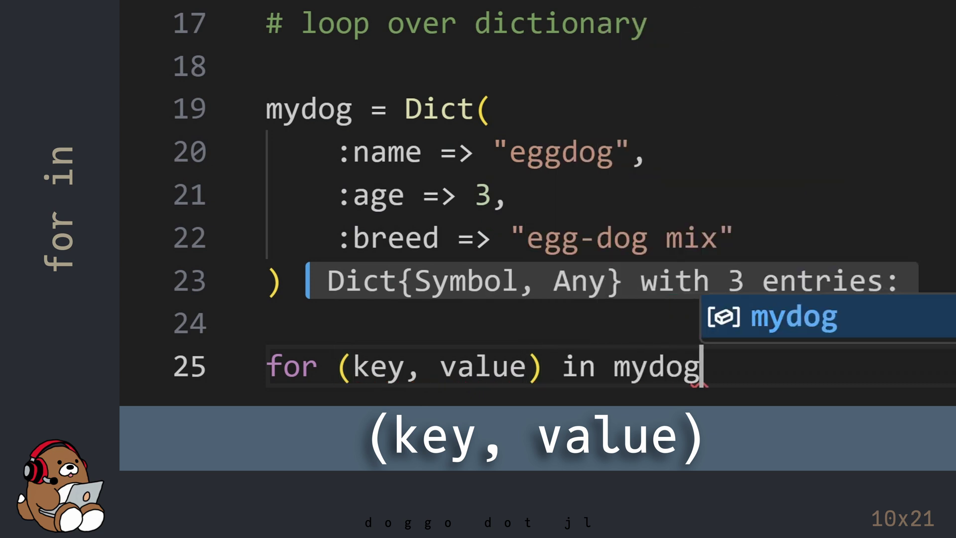
key(Escape)
key(Return)
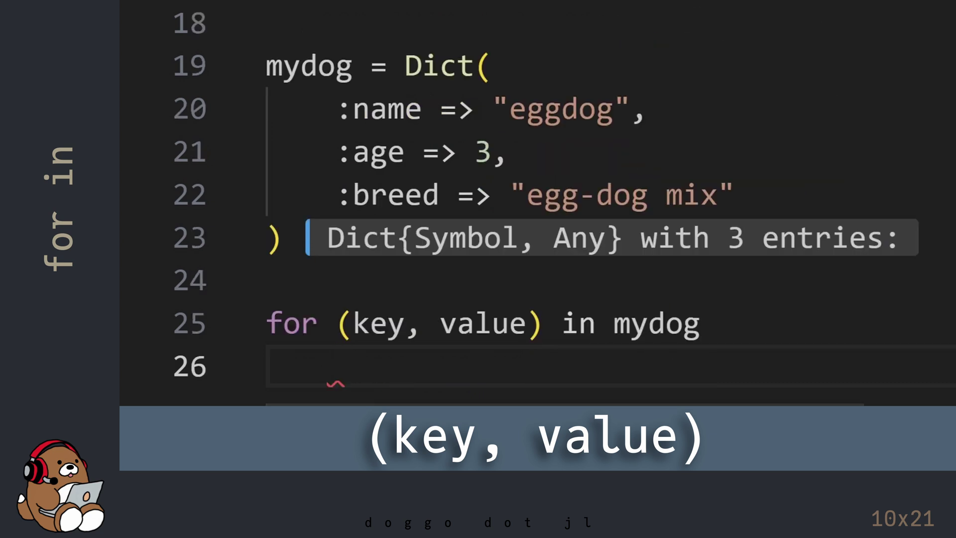
text(println(")
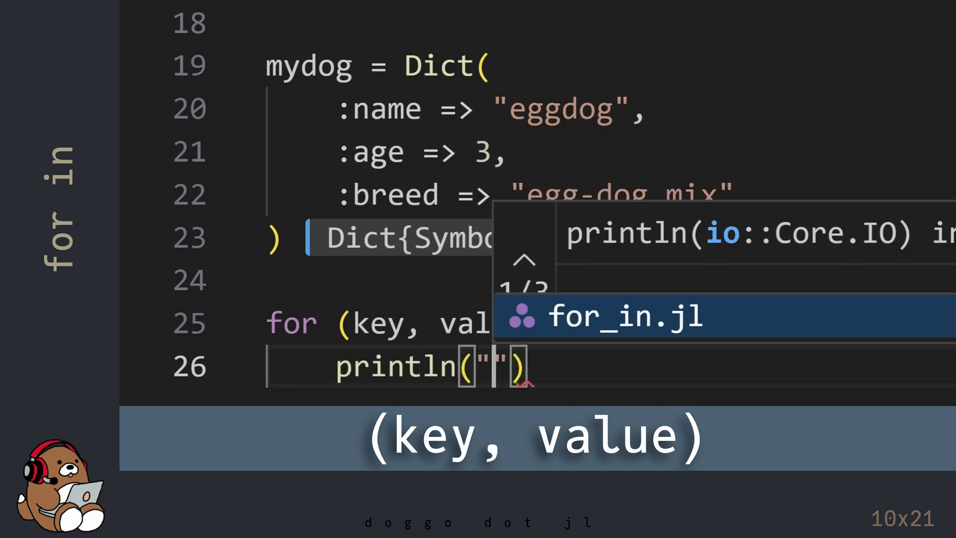
text($key:\t)
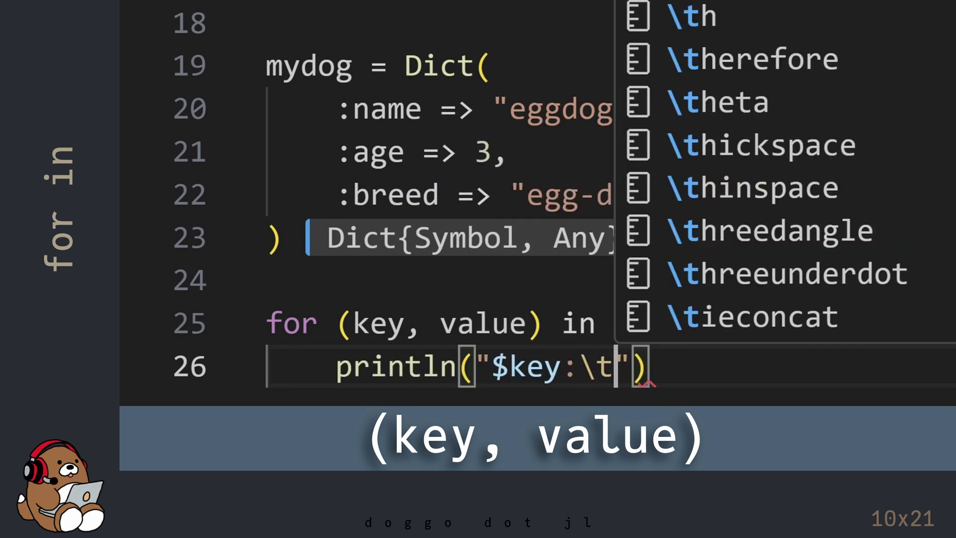
text($value)
key(Right)
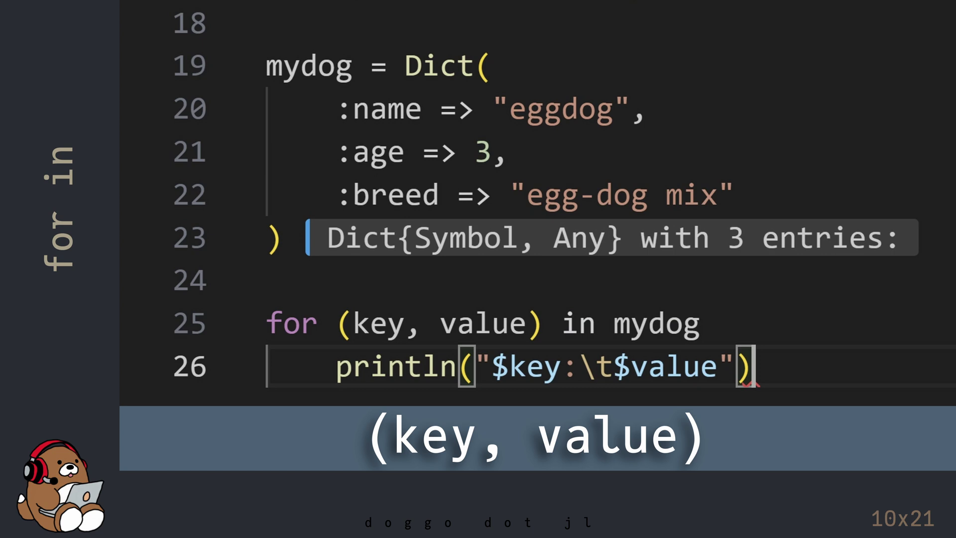
key(End)
key(Return)
text(end)
key(Return)
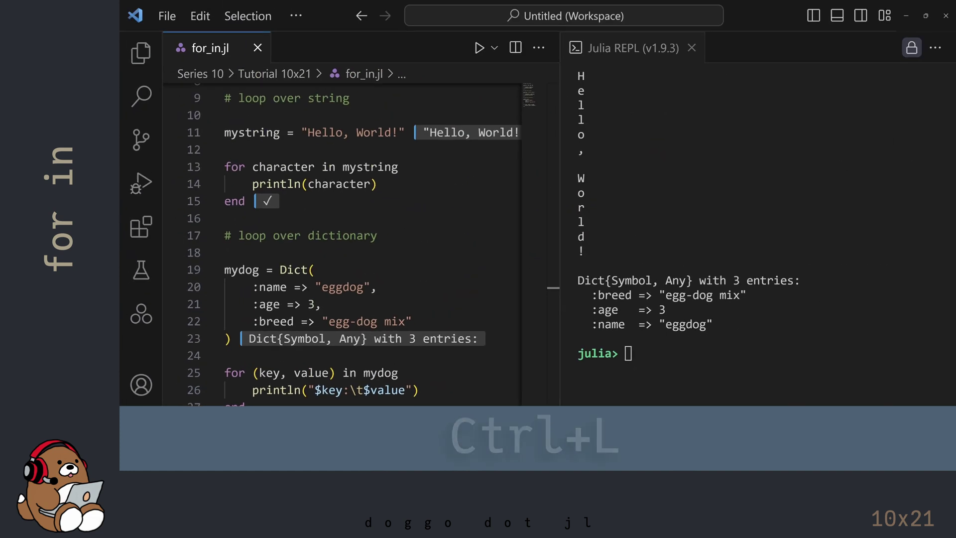
- Clear the Julia REPL and run the dictionary loop, printing breed, age and name
click(626, 53)
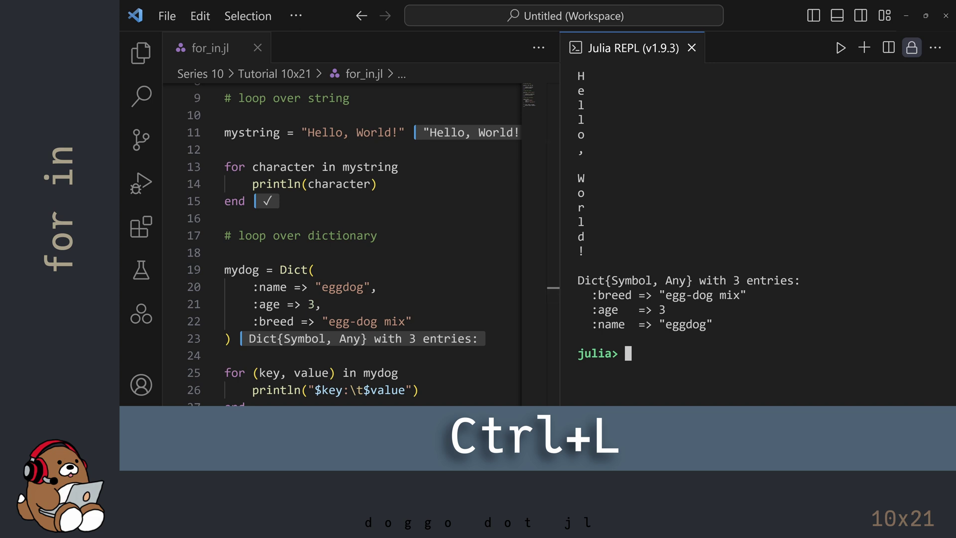
key(ctrl+l)
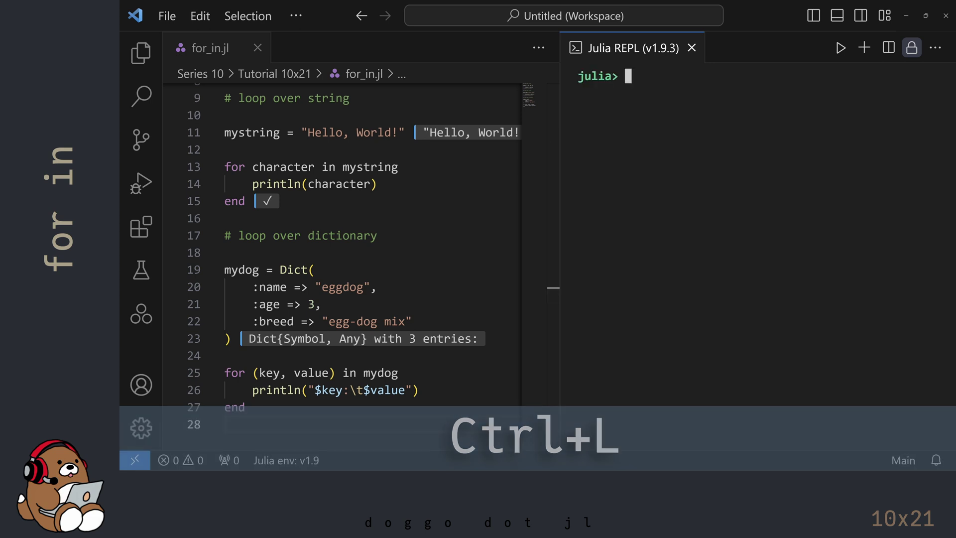
key(ctrl+1)
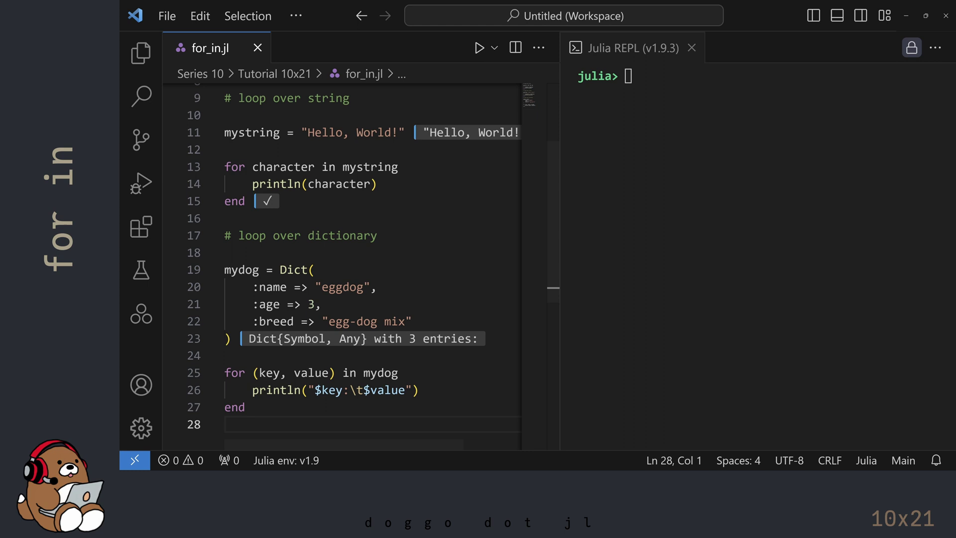
key(Up)
key(shift+Return)
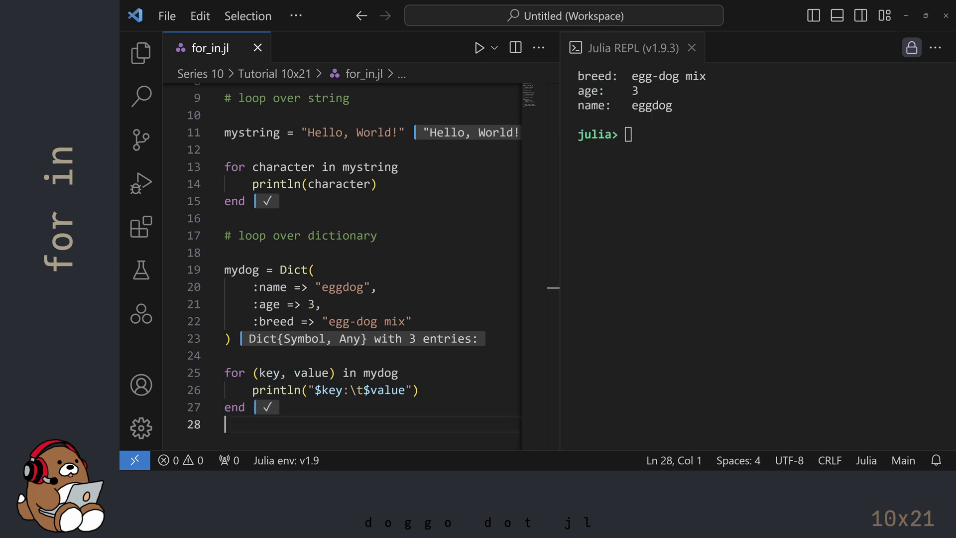